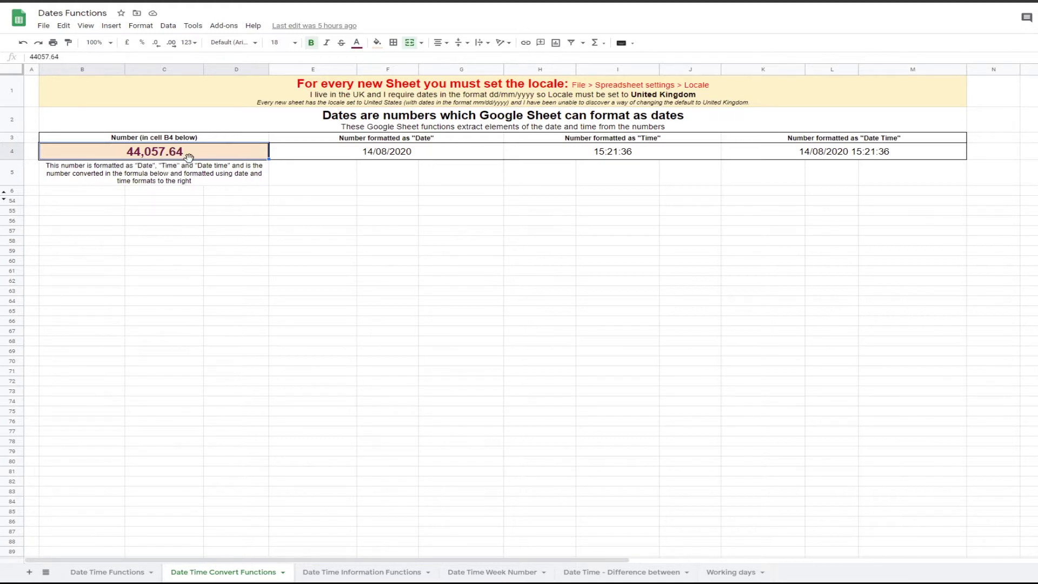
Step: Examine the number in B4 and the row 4 cells that reference it as date, time and date time
click(114, 171)
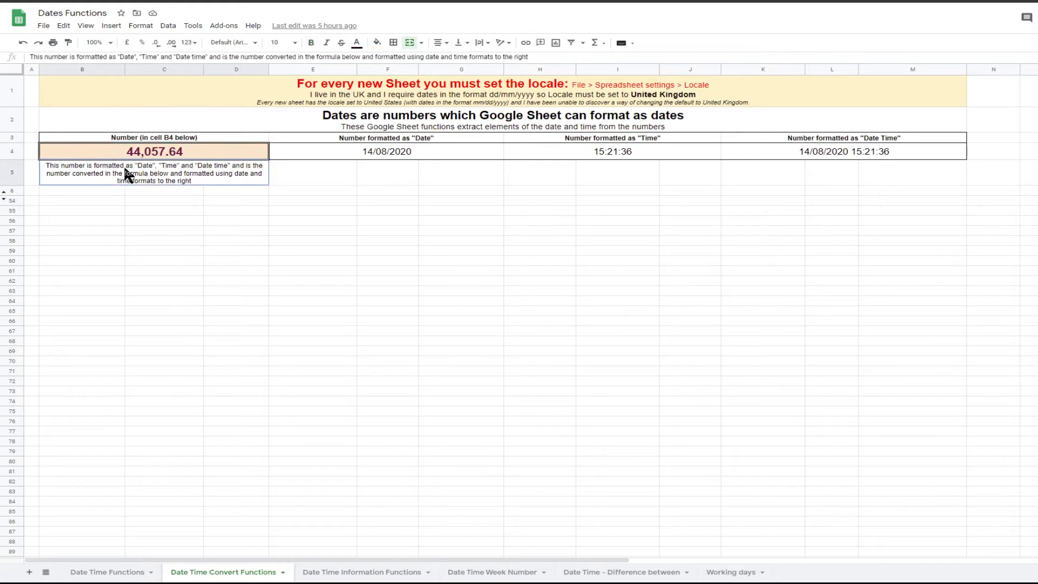
click(188, 149)
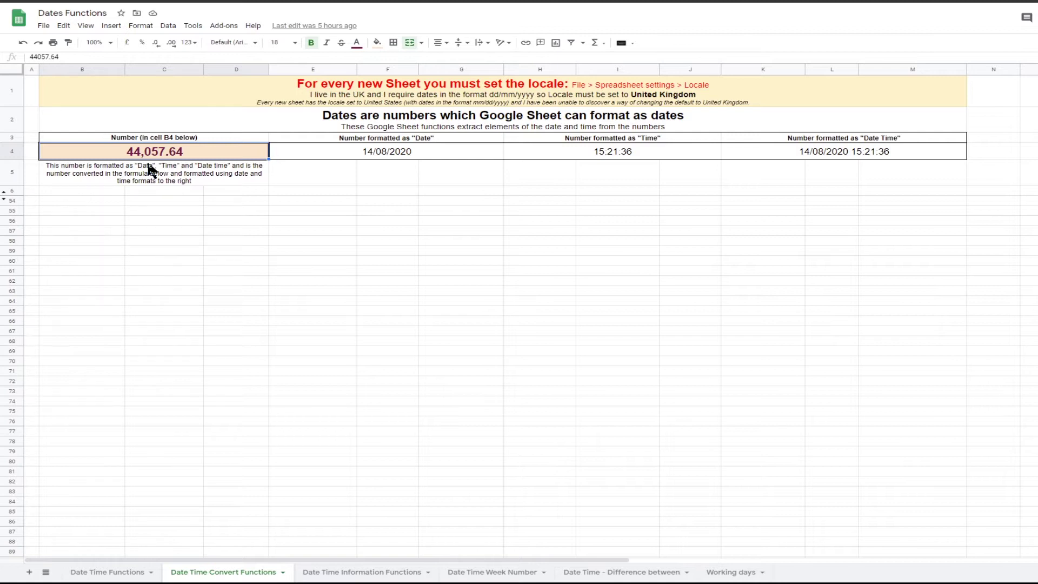
click(322, 154)
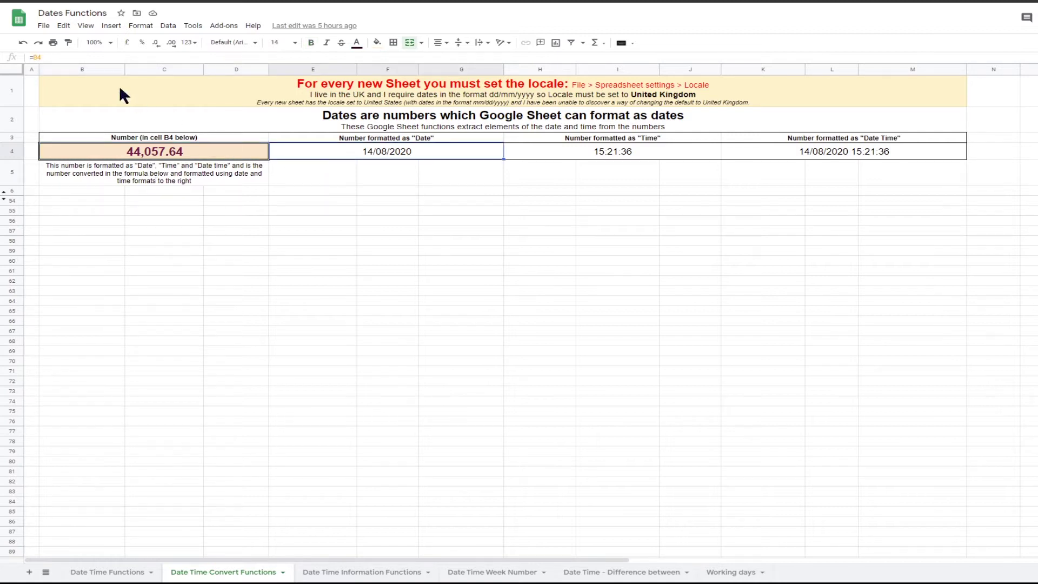
click(591, 154)
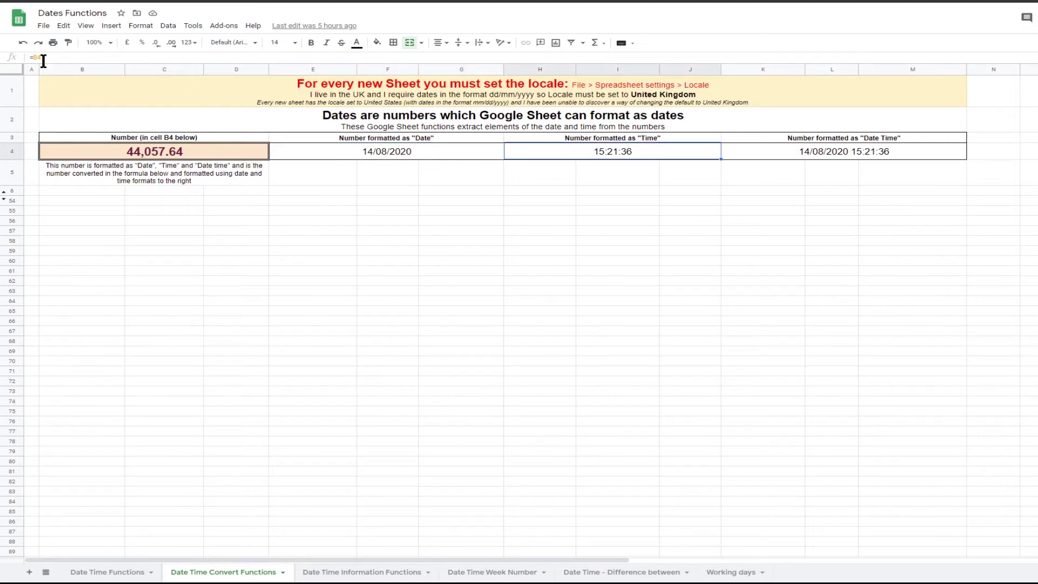
click(791, 150)
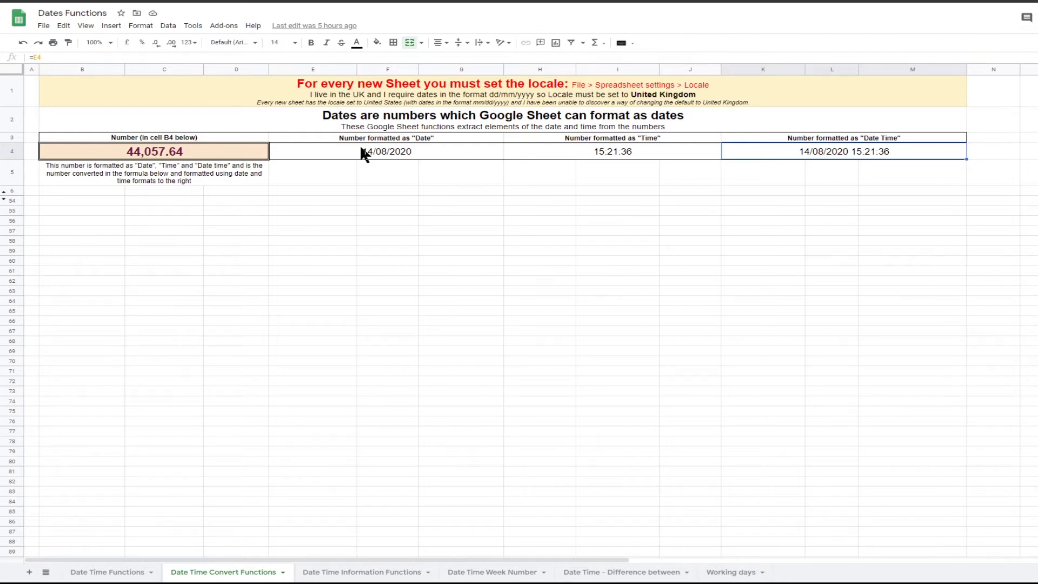
click(397, 156)
click(595, 153)
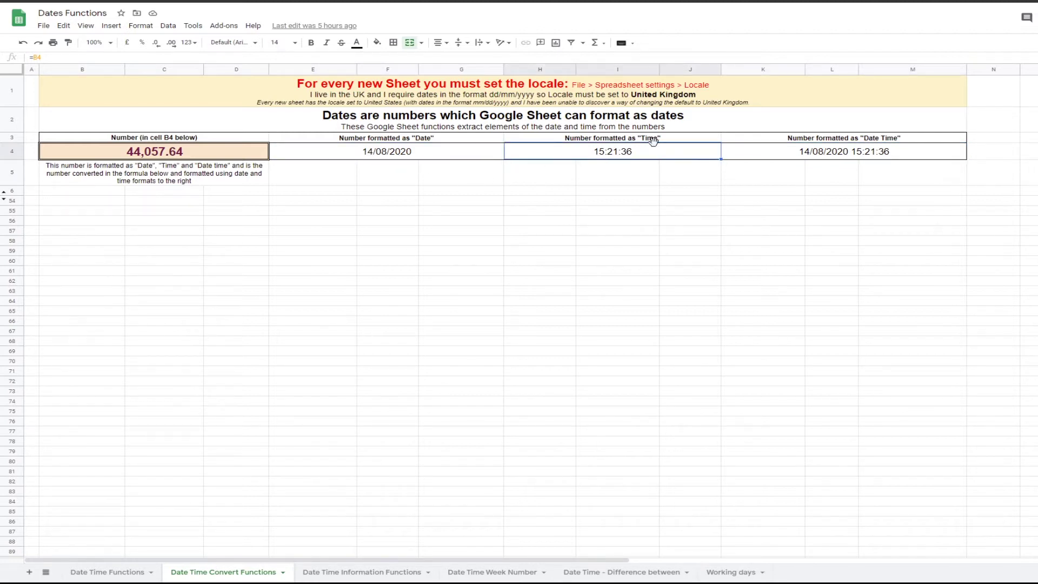
click(853, 139)
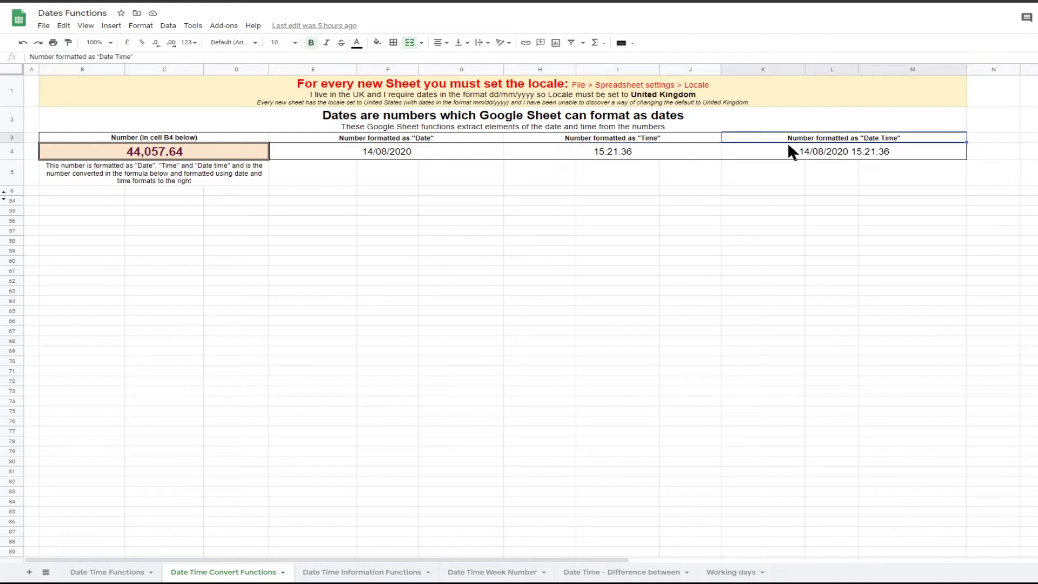
Step: Try the Number format on the date, time and date time cells E4 to M4, and undo it
drag(319, 150, 805, 150)
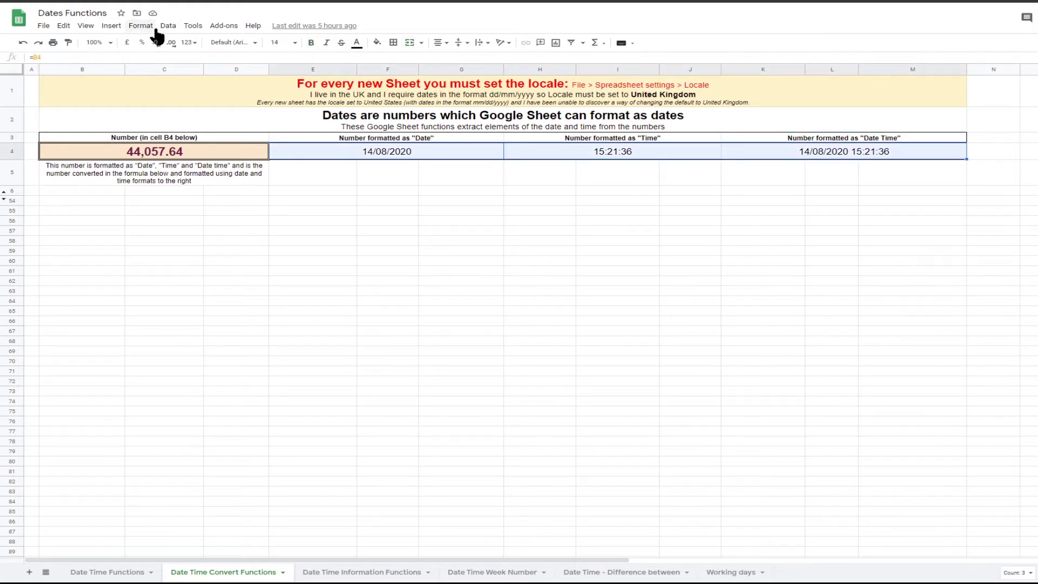
click(135, 27)
mouse_move(150, 65)
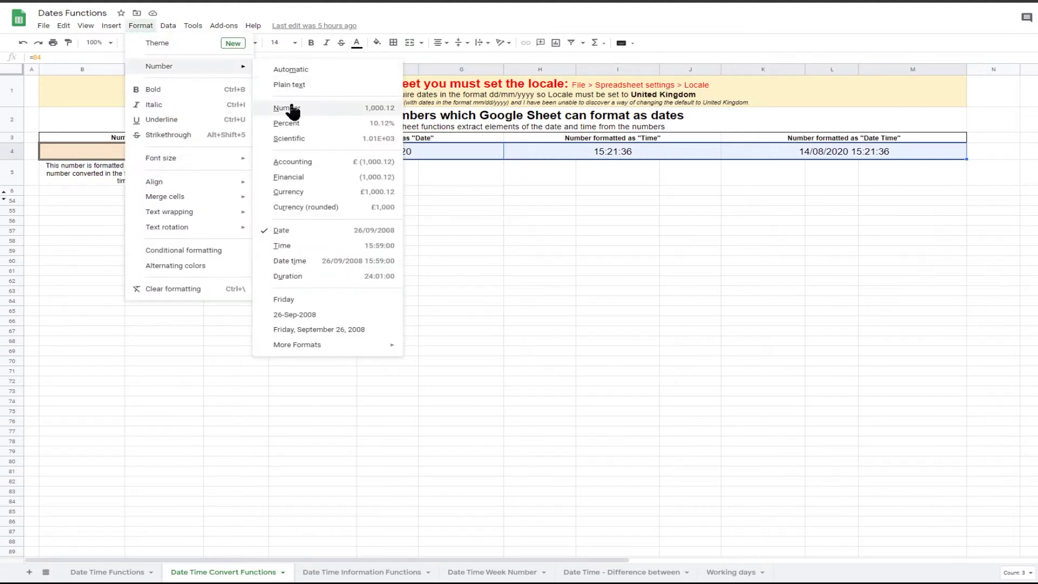
click(313, 108)
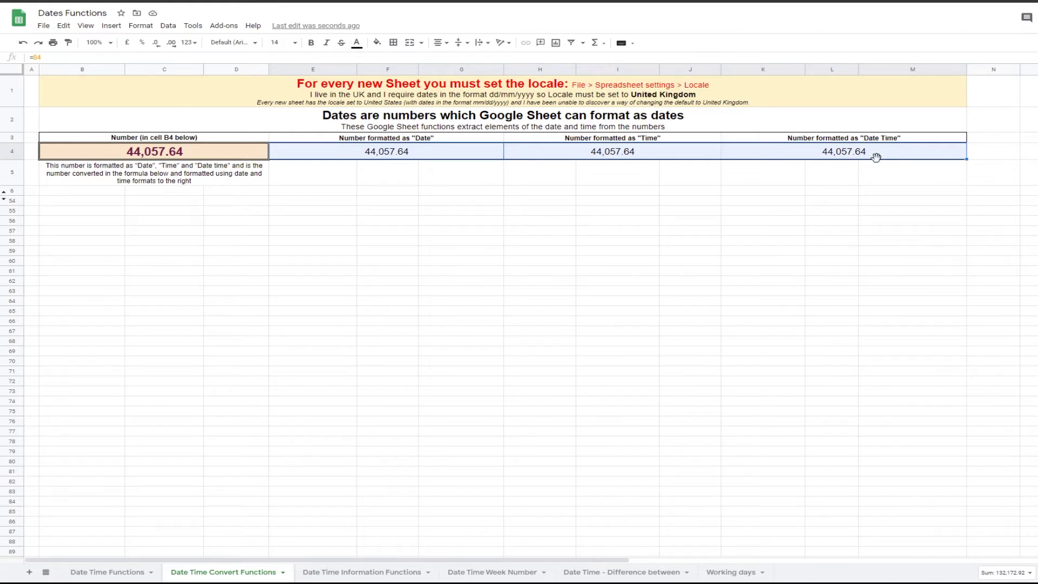
click(22, 43)
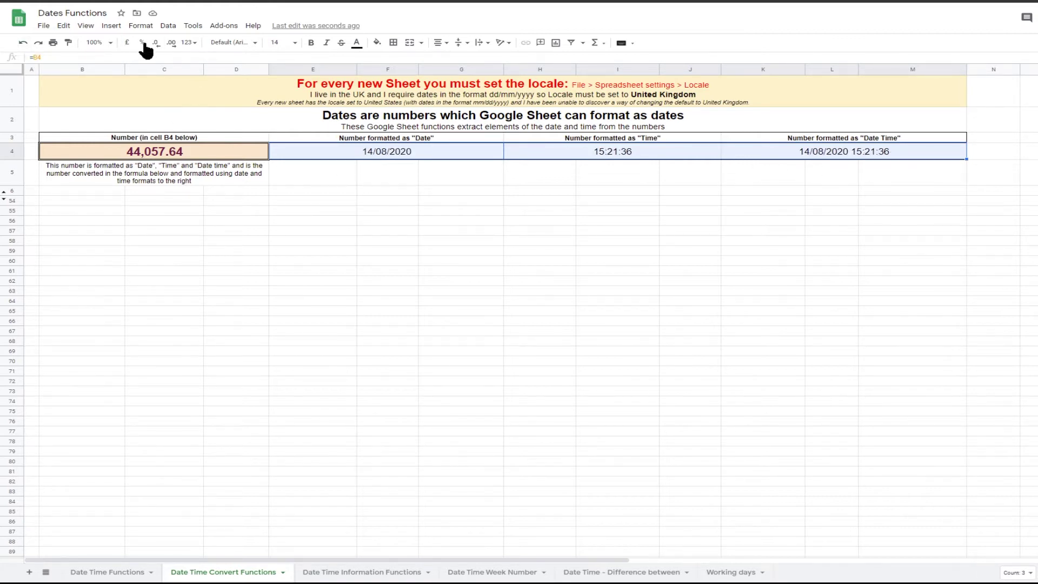
Step: Browse the additional custom date and time formats available for the selected row 4 cells, and leave them unapplied
click(136, 26)
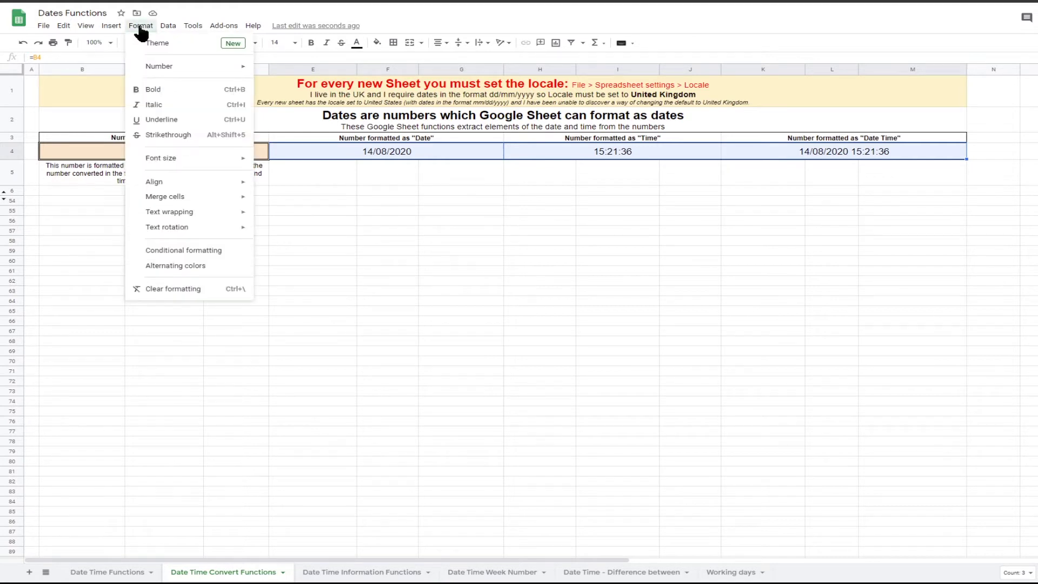
mouse_move(246, 70)
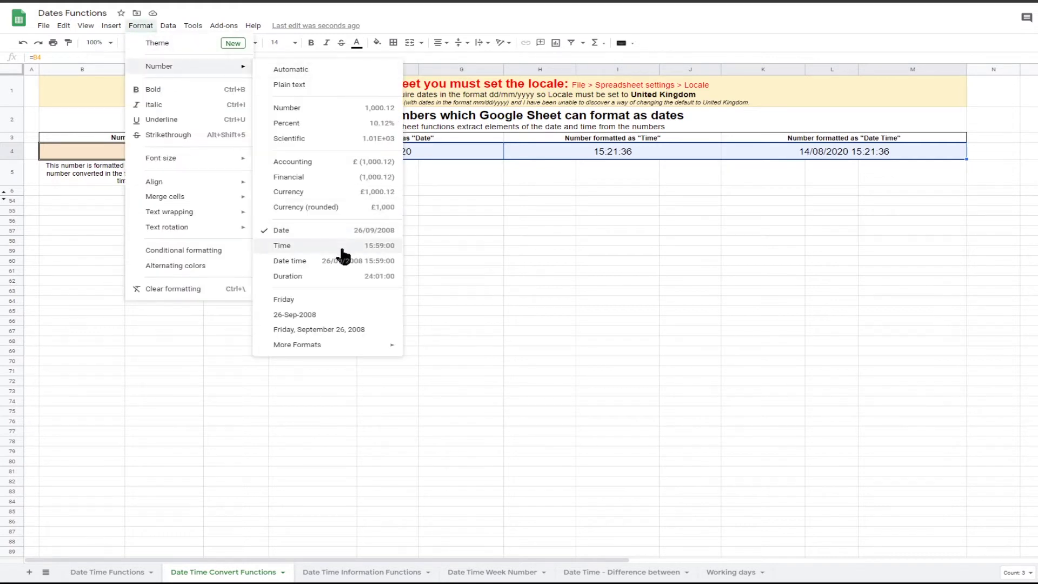
mouse_move(318, 345)
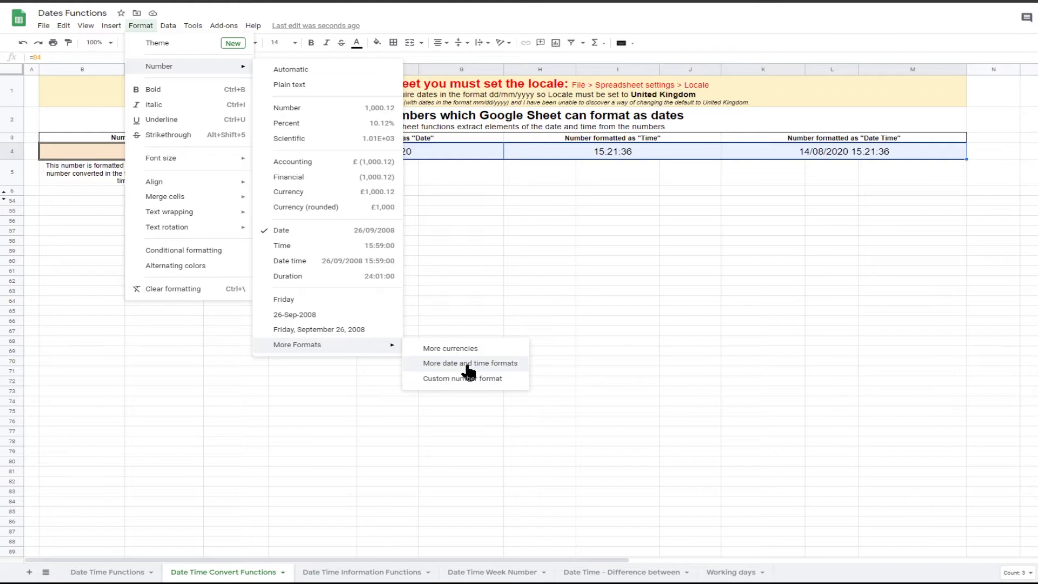
click(468, 364)
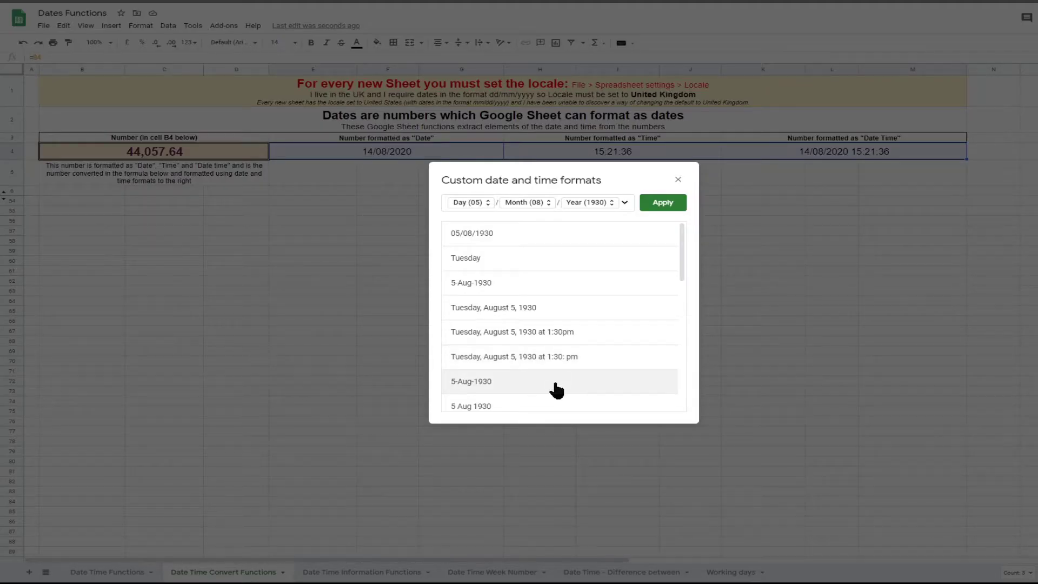
scroll(594, 389, down, 1)
scroll(609, 373, down, 6)
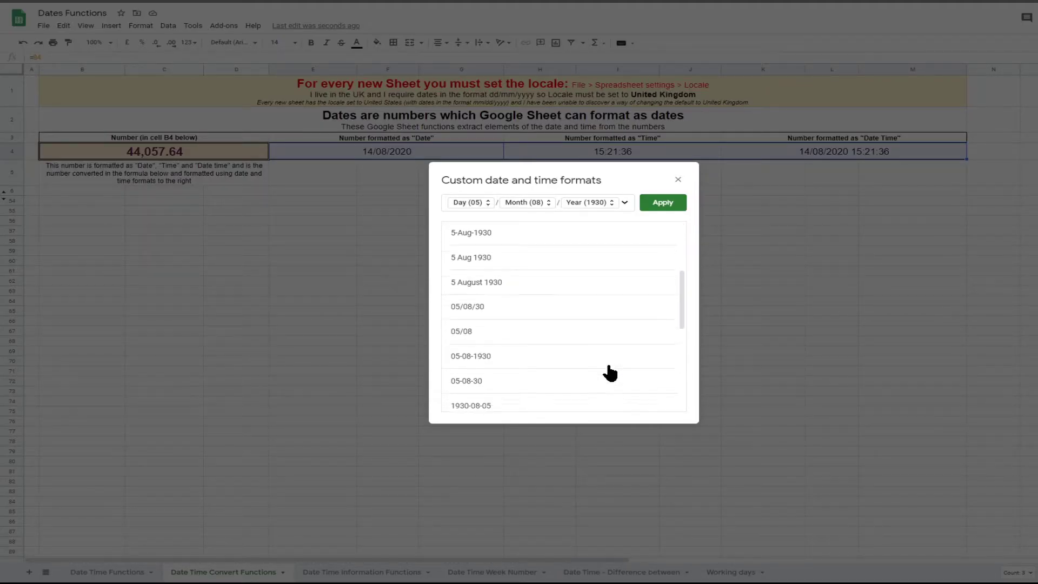
scroll(609, 373, down, 2)
scroll(610, 373, up, 10)
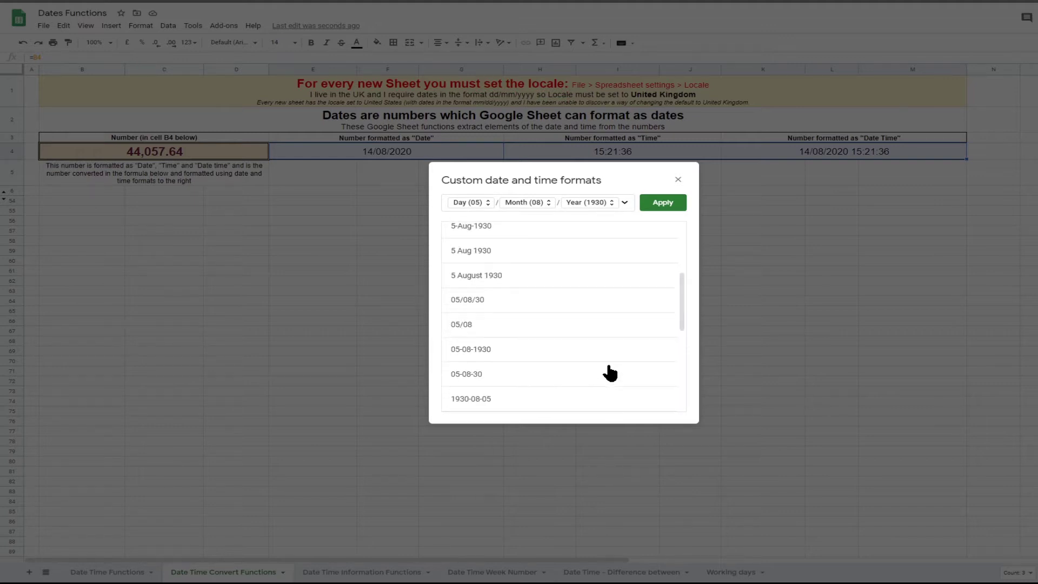
click(678, 180)
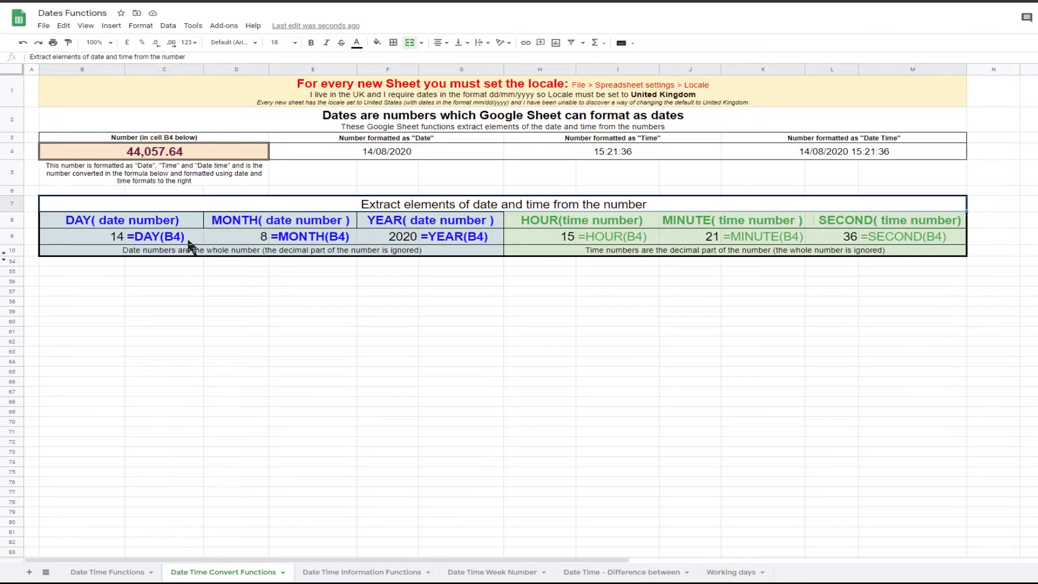
Step: Review the DAY, MONTH, YEAR, HOUR, MINUTE and SECOND function examples and the VLOOKUP formula that returns the weekday name
click(103, 225)
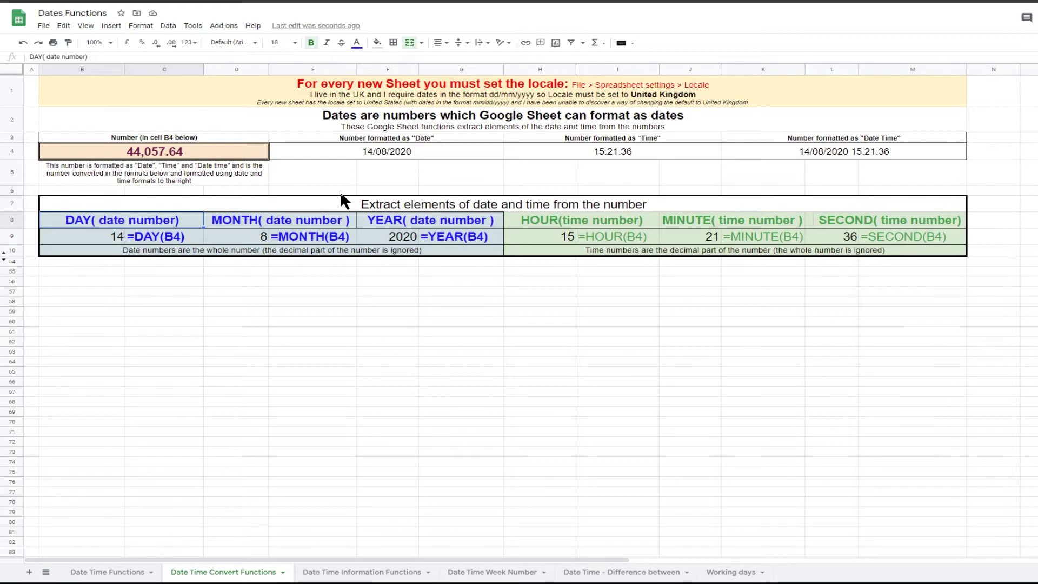
click(295, 226)
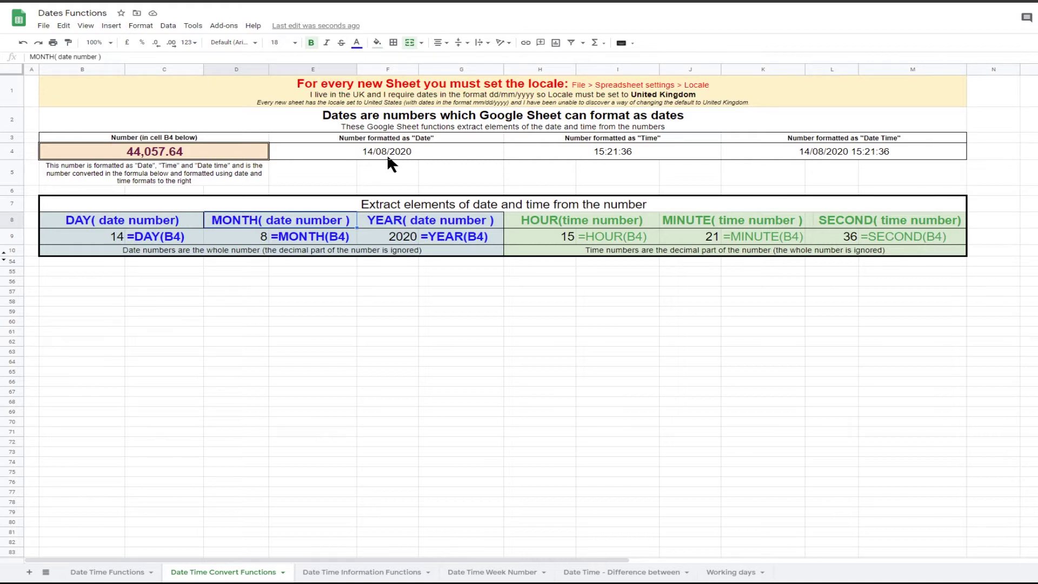
click(449, 223)
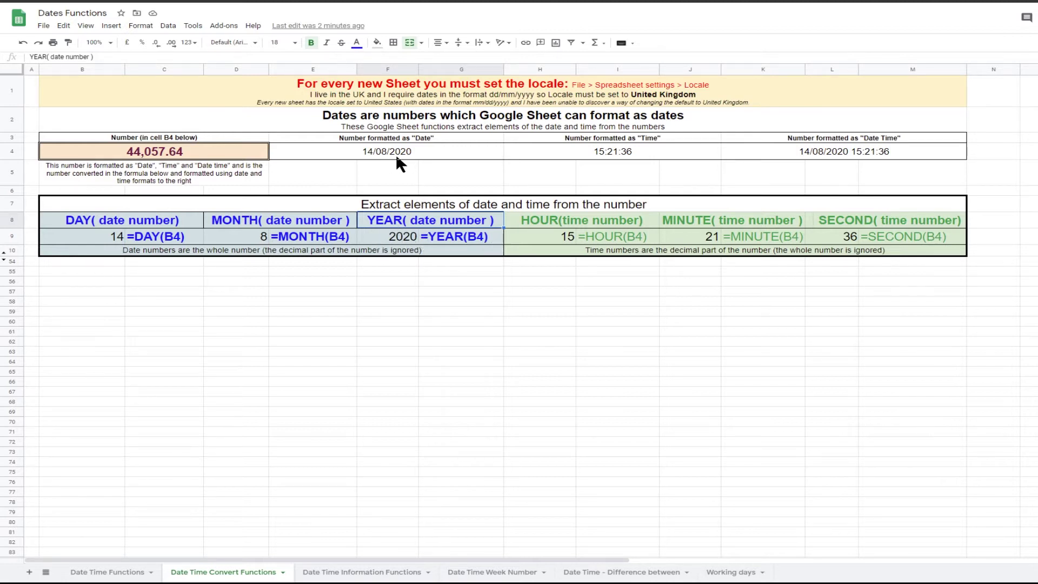
click(171, 156)
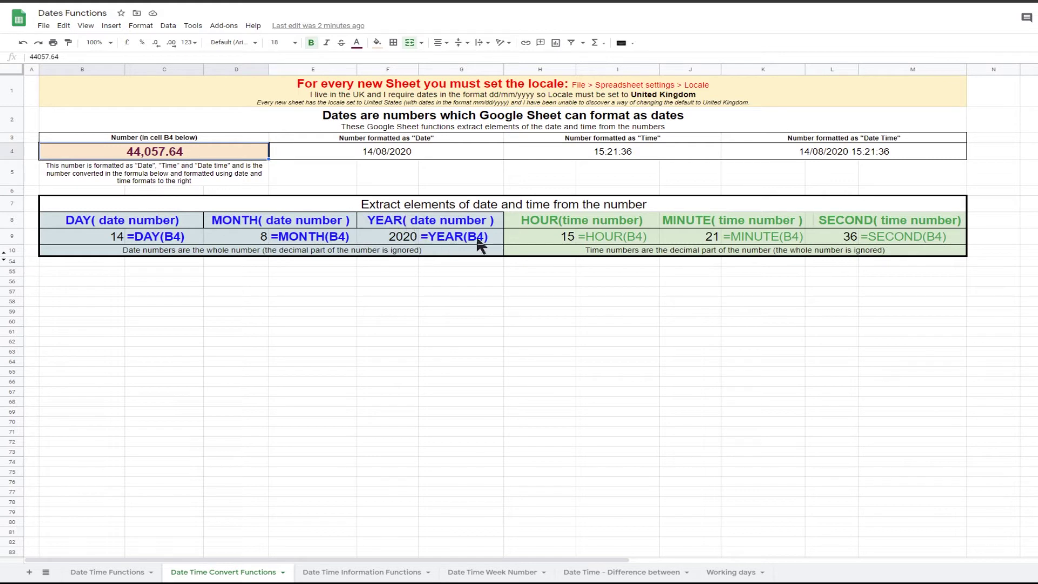
click(532, 223)
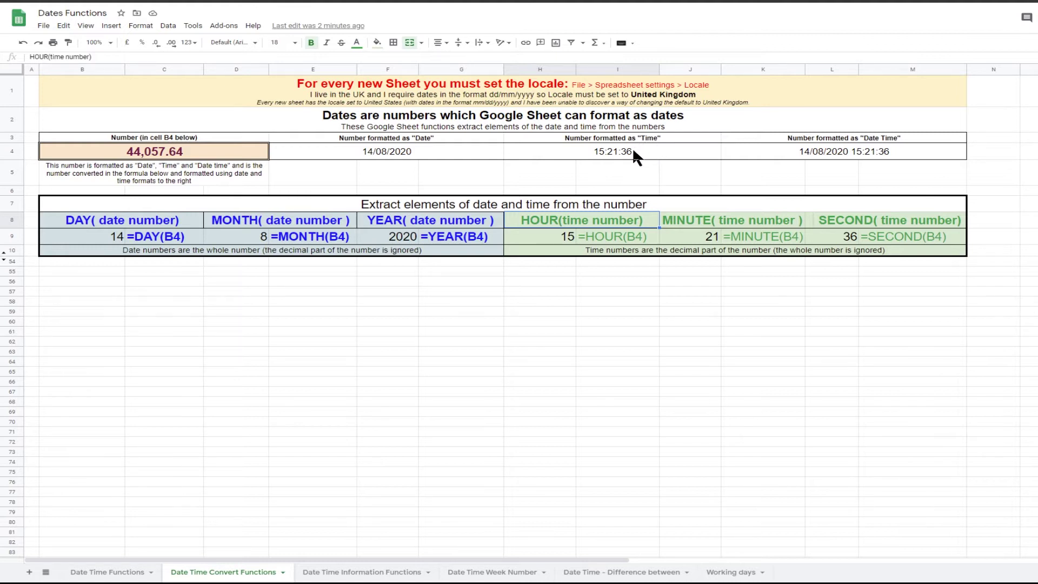
click(722, 221)
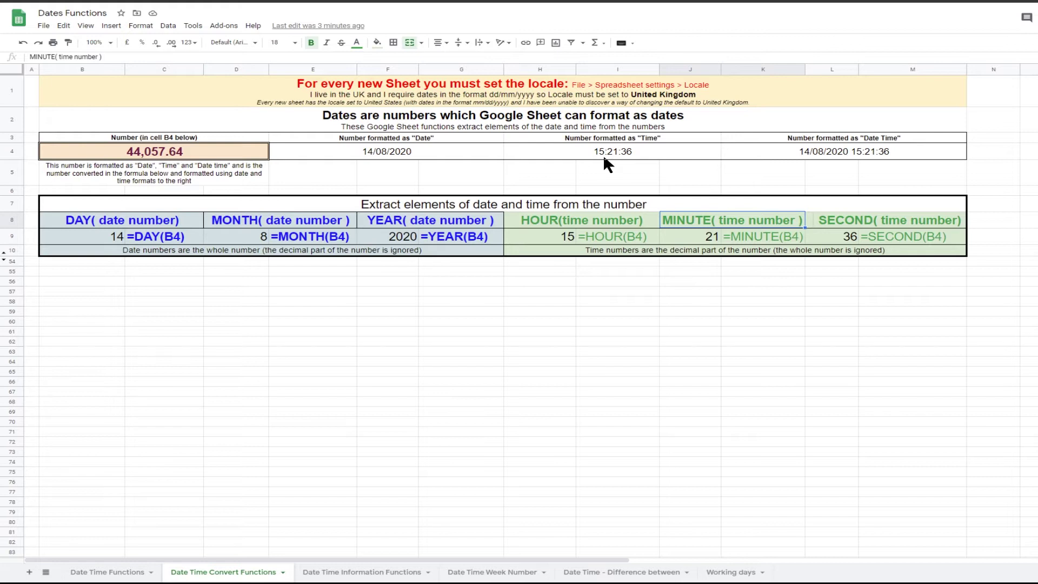
click(892, 220)
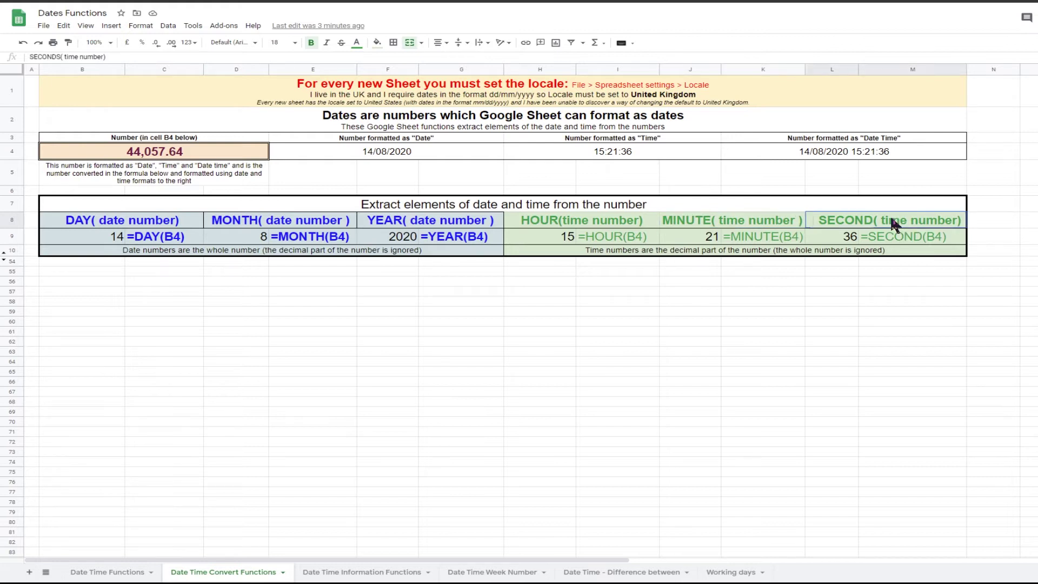
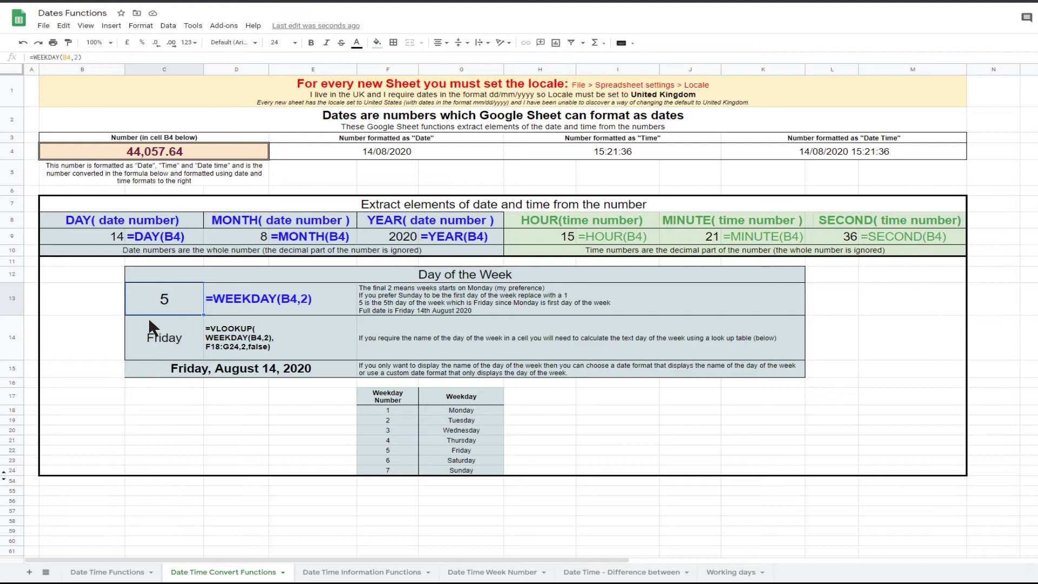
click(178, 338)
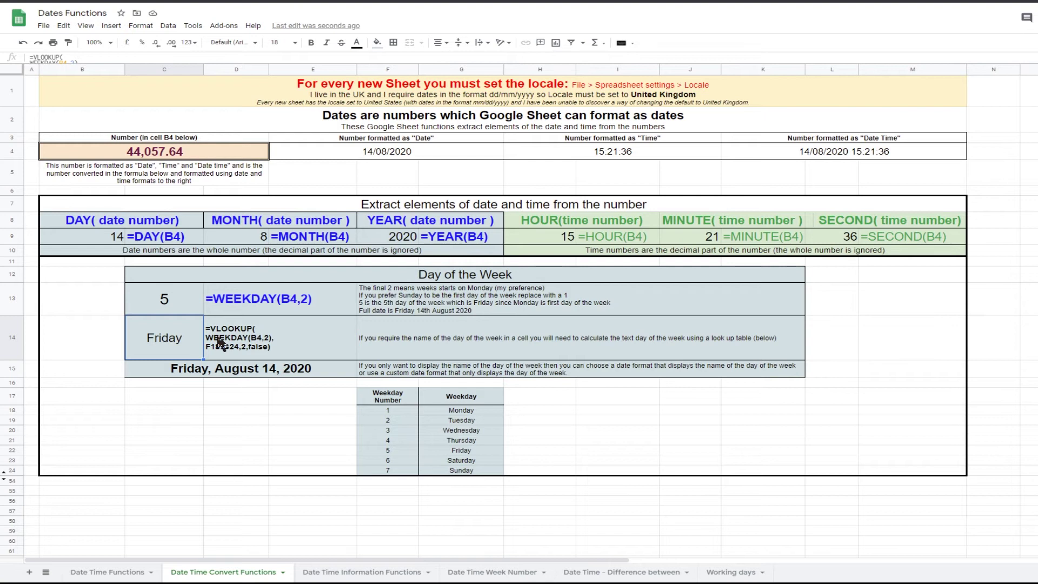
Step: Open the custom date and time formats for the full date in C15 and choose the full-name option for the first Day element
click(223, 371)
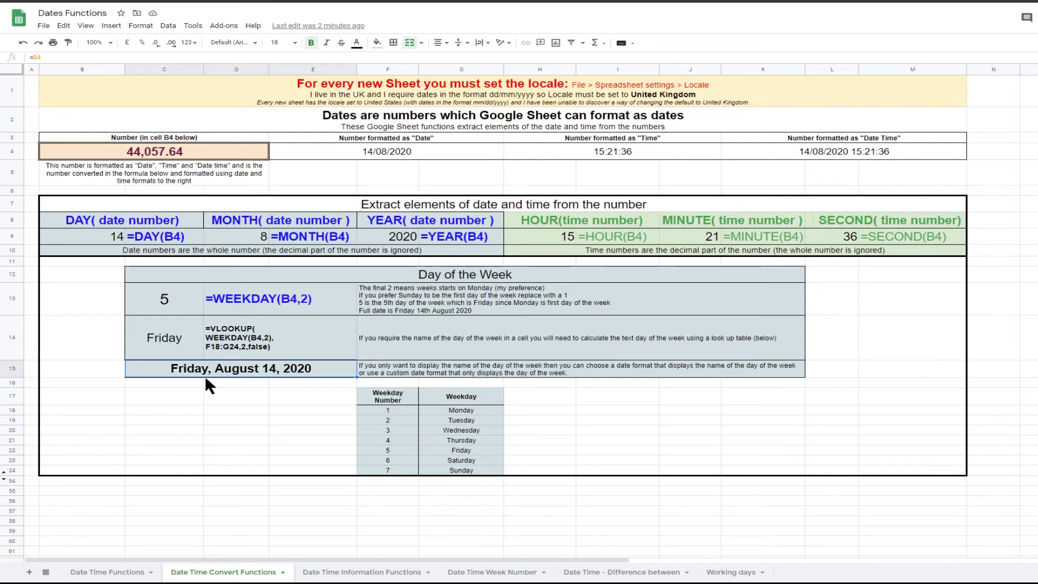
click(141, 25)
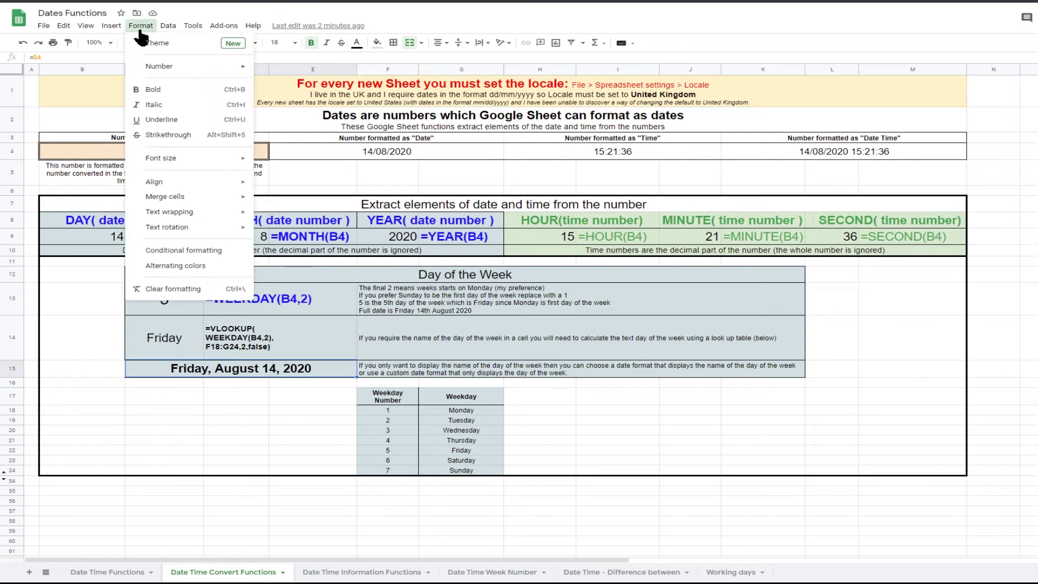
mouse_move(160, 68)
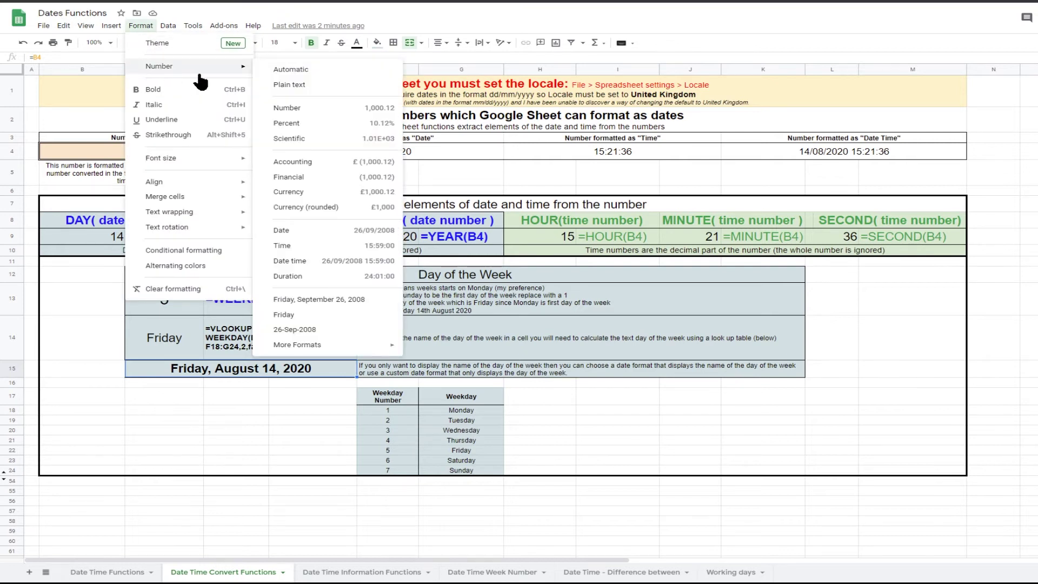
mouse_move(334, 348)
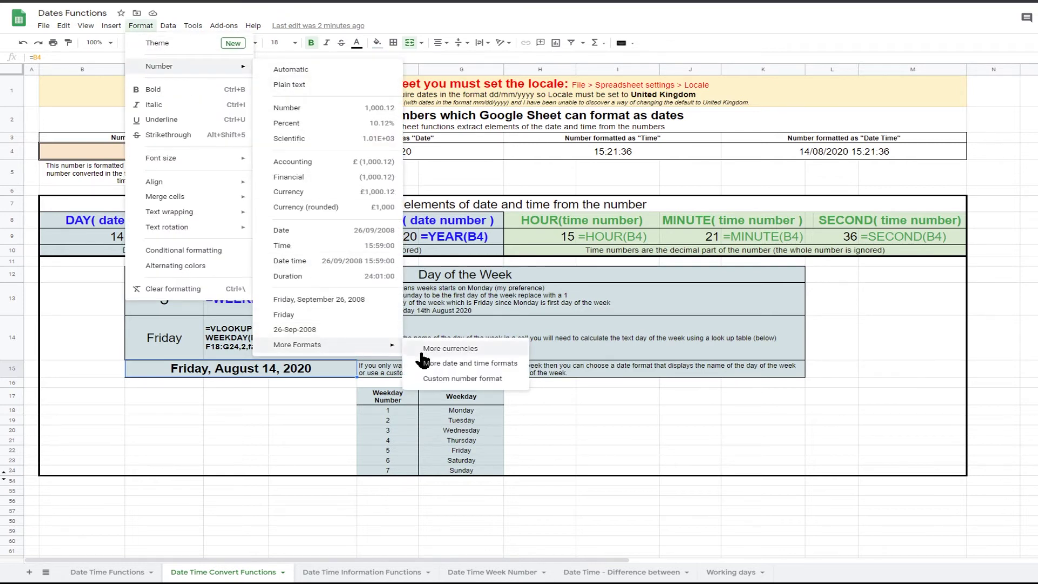
click(453, 364)
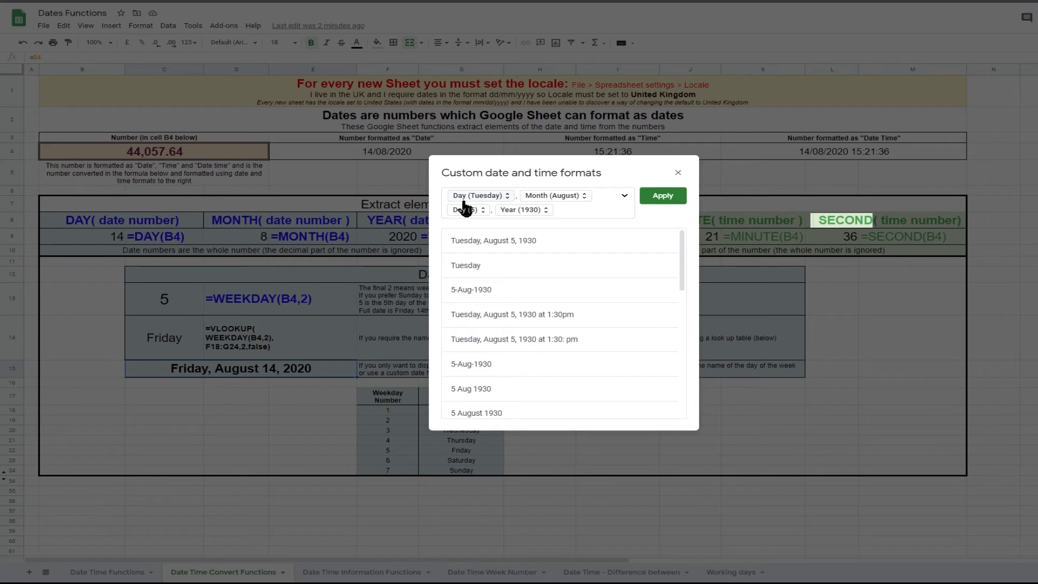
click(508, 196)
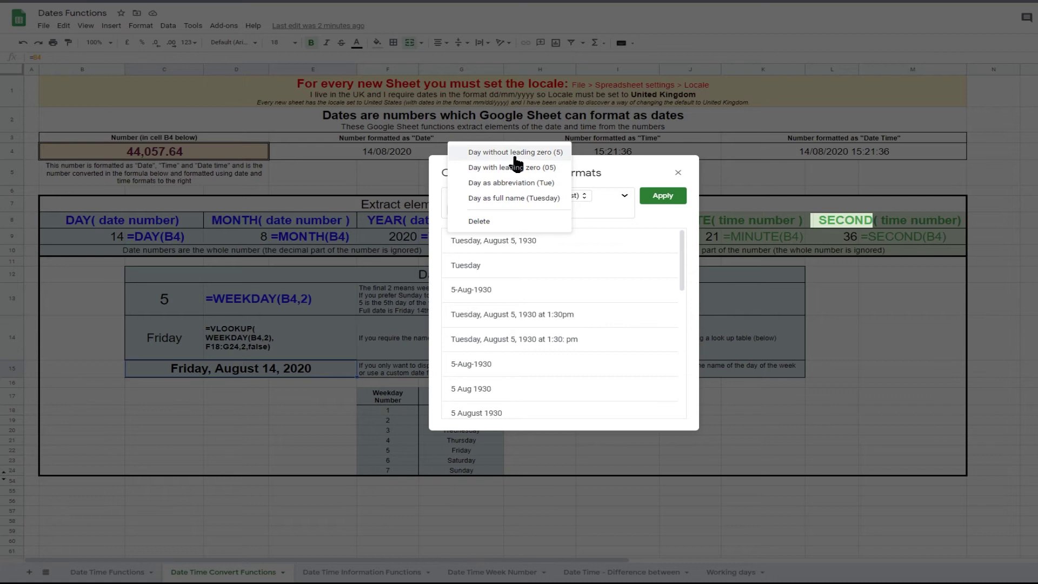
click(513, 198)
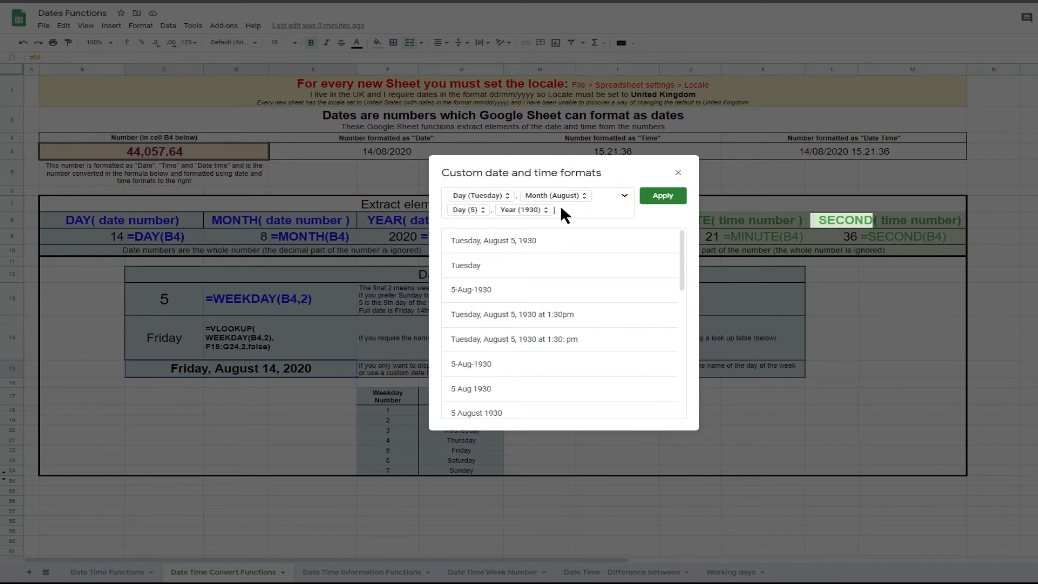
Step: Remove the month, day-number and year elements from the custom format, keep the full-name Day element, and apply it to C15
key(BackSpace)
key(BackSpace)
key(BackSpace)
key(BackSpace)
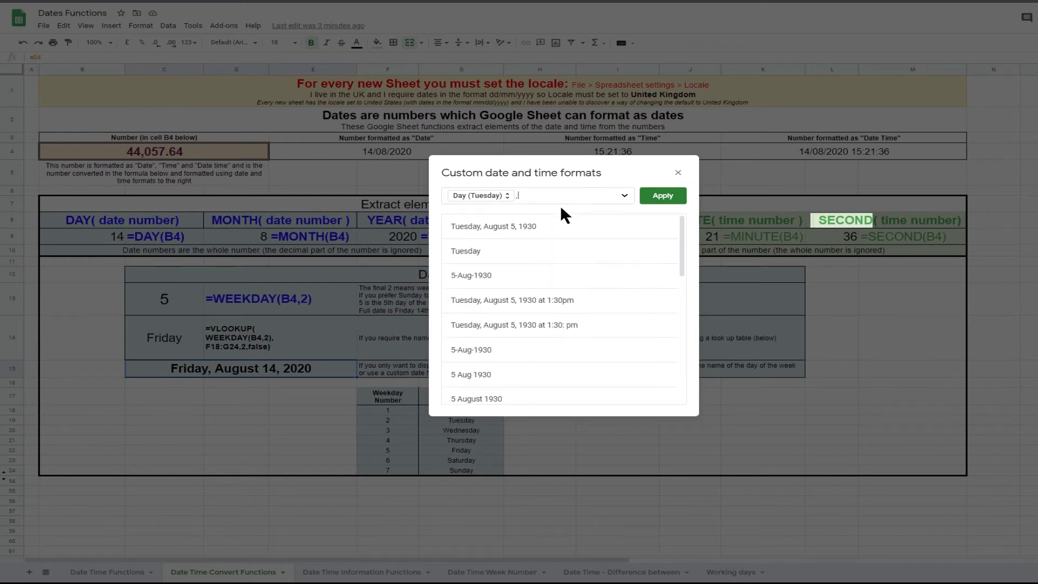
click(663, 196)
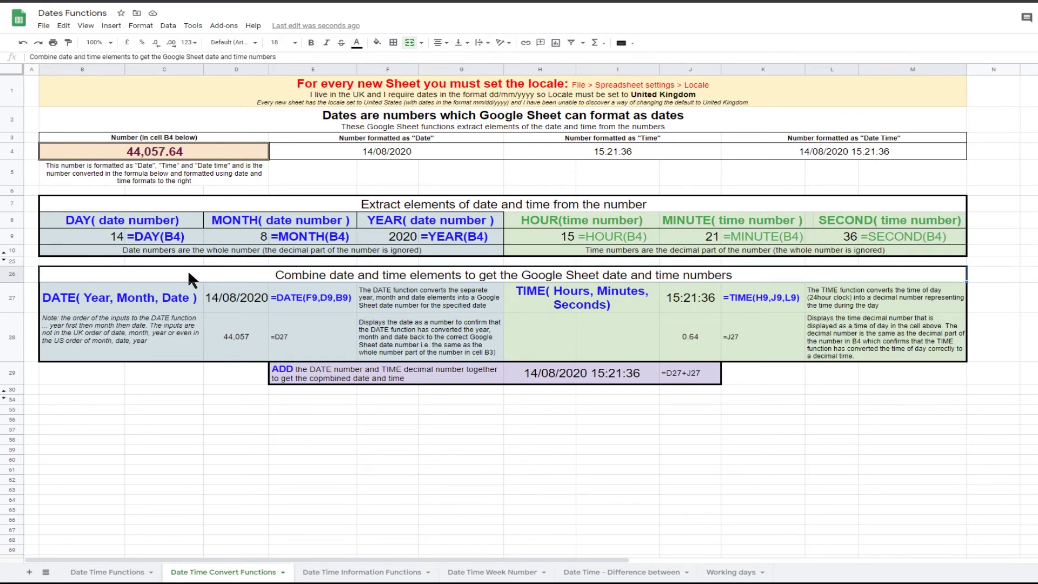
Step: Review the DATE and TIME function examples in rows 27 and 28 and the row 29 formula that adds their results
click(119, 300)
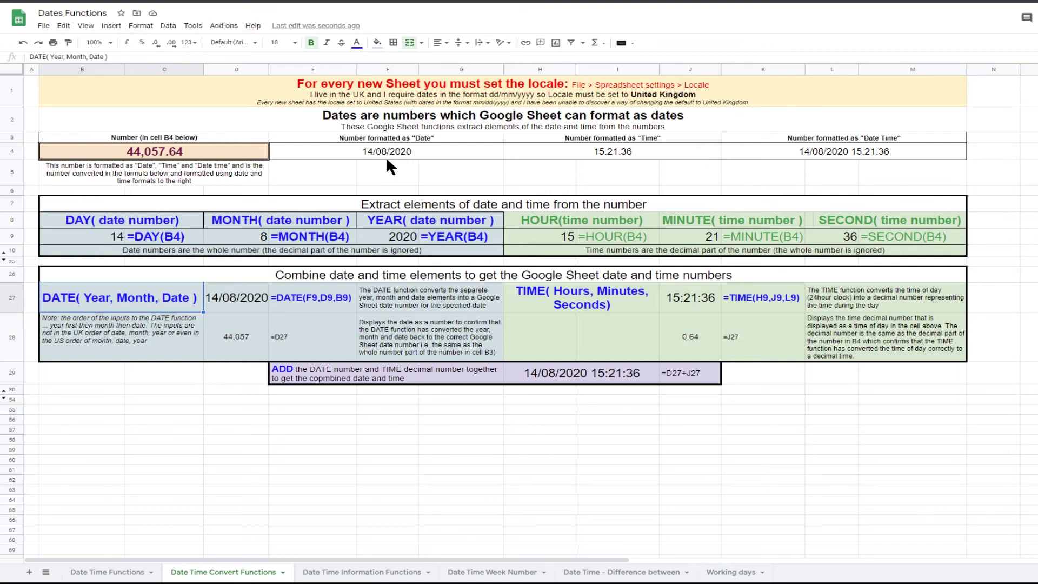
click(215, 323)
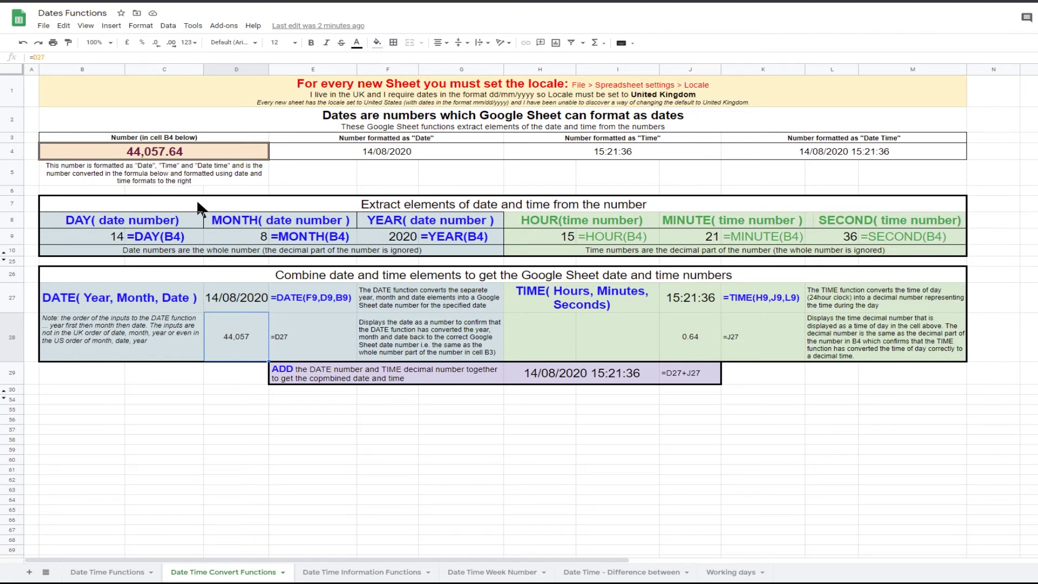
click(563, 307)
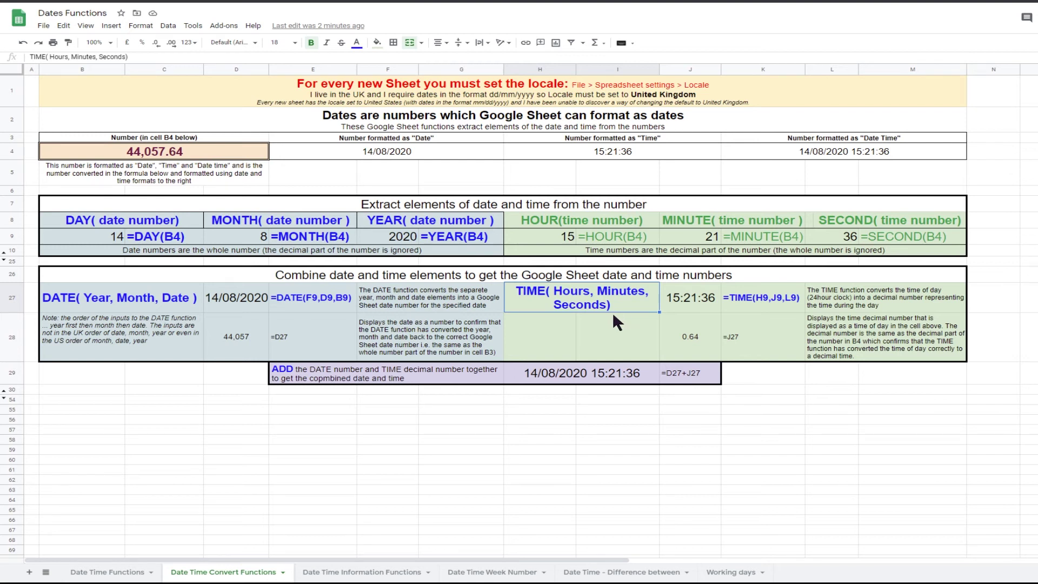
click(702, 297)
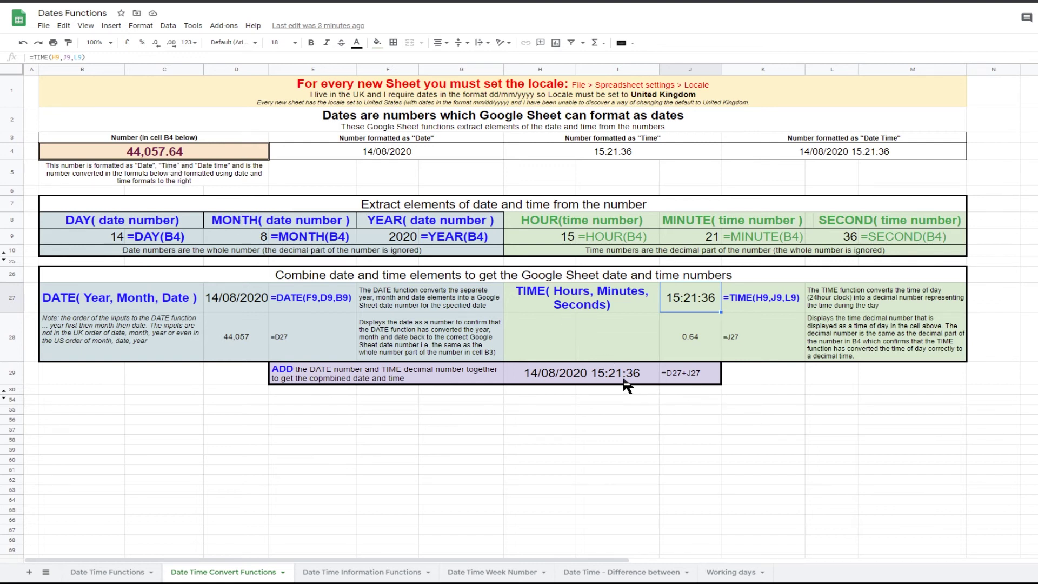
click(677, 378)
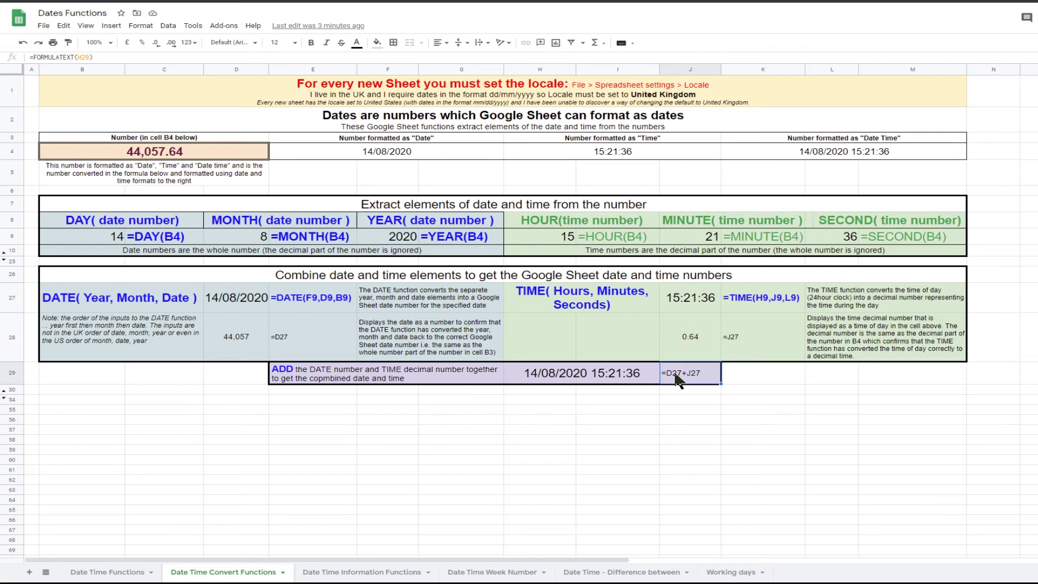
click(523, 381)
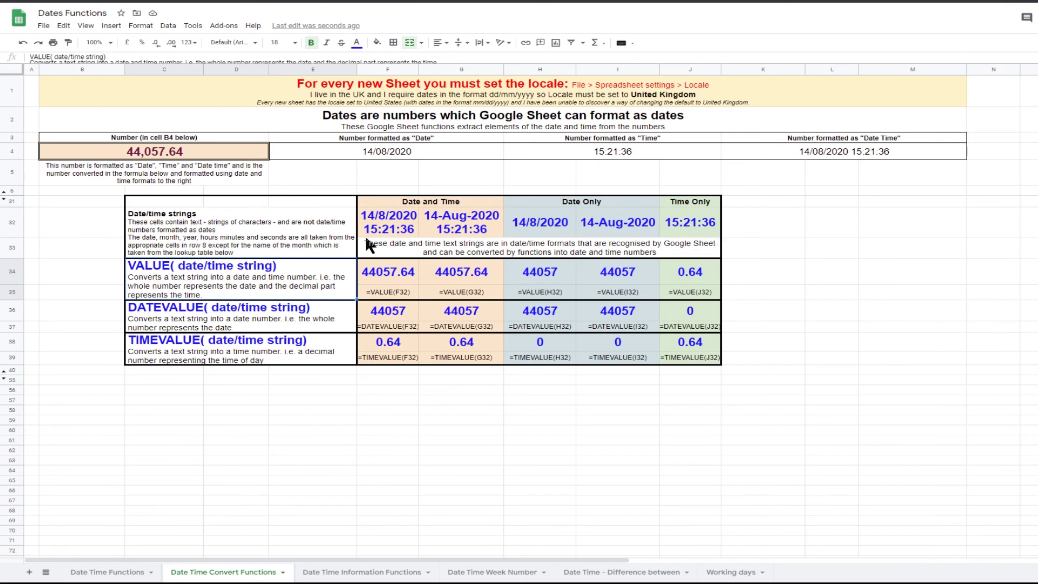
Step: Examine the DATEVALUE row against the date and time, date-only and time-only text strings in row 32
click(227, 322)
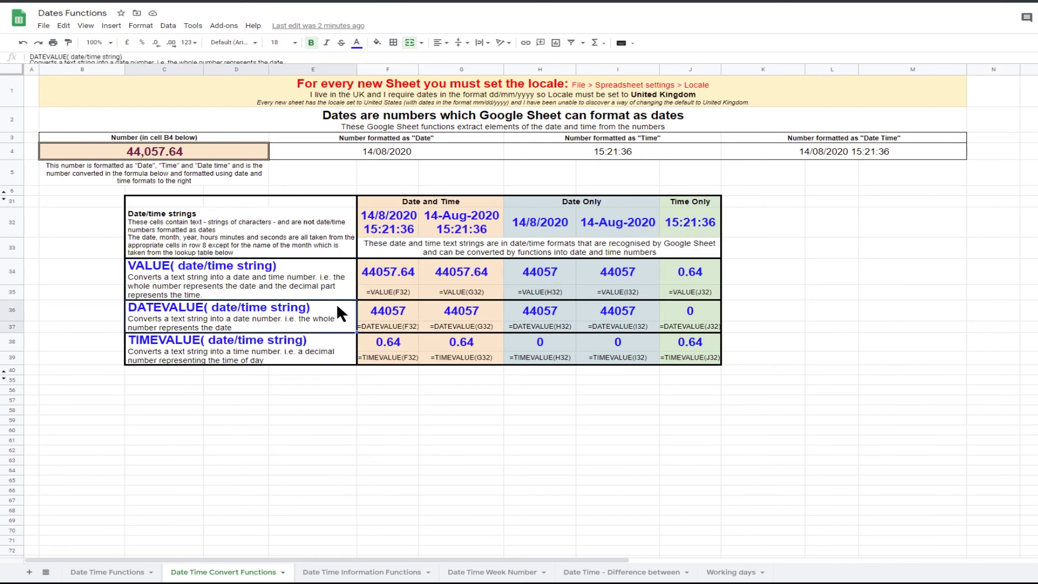
click(393, 323)
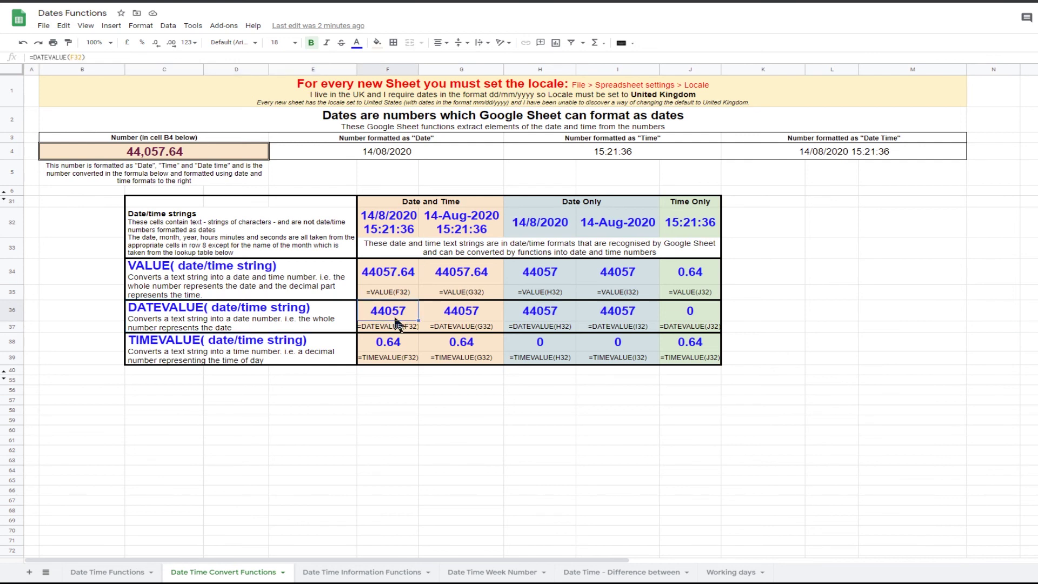
click(460, 228)
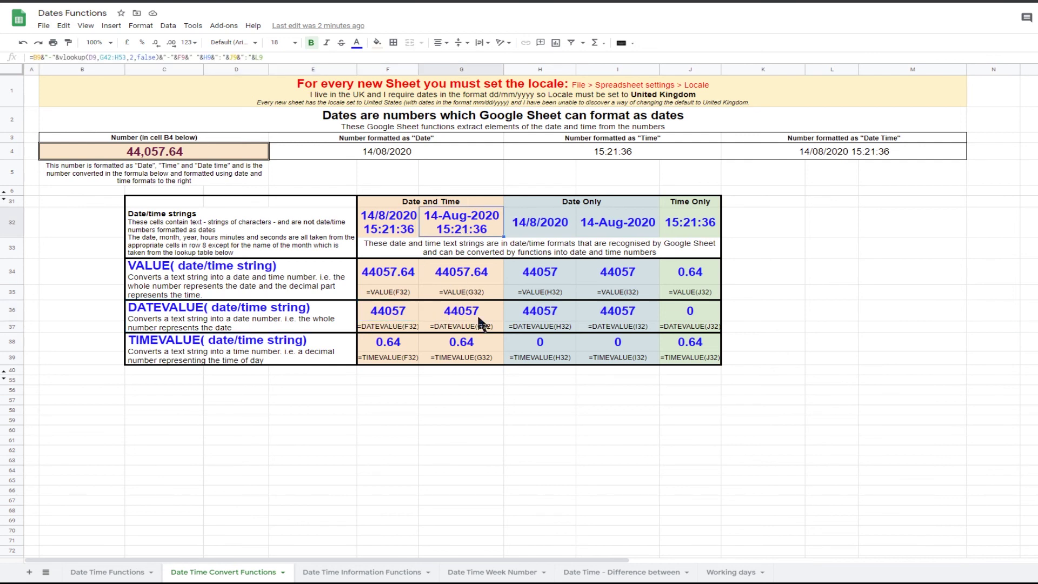
click(541, 224)
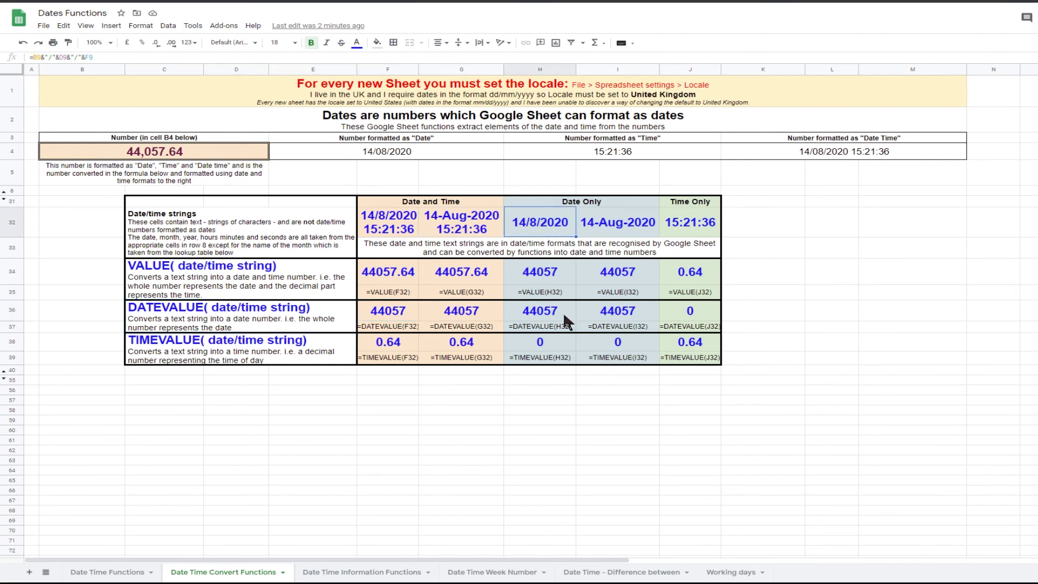
click(610, 233)
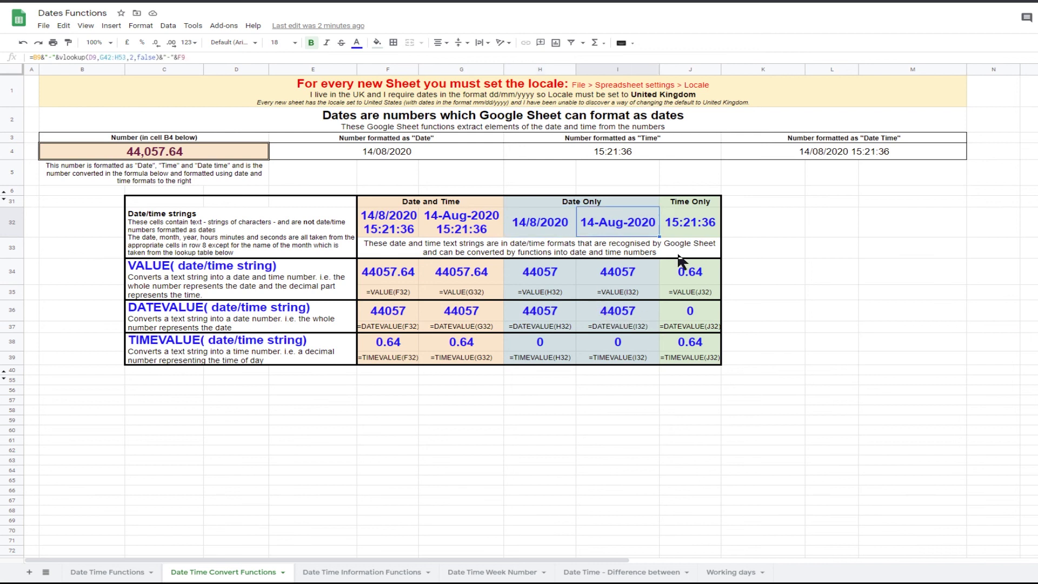
click(686, 224)
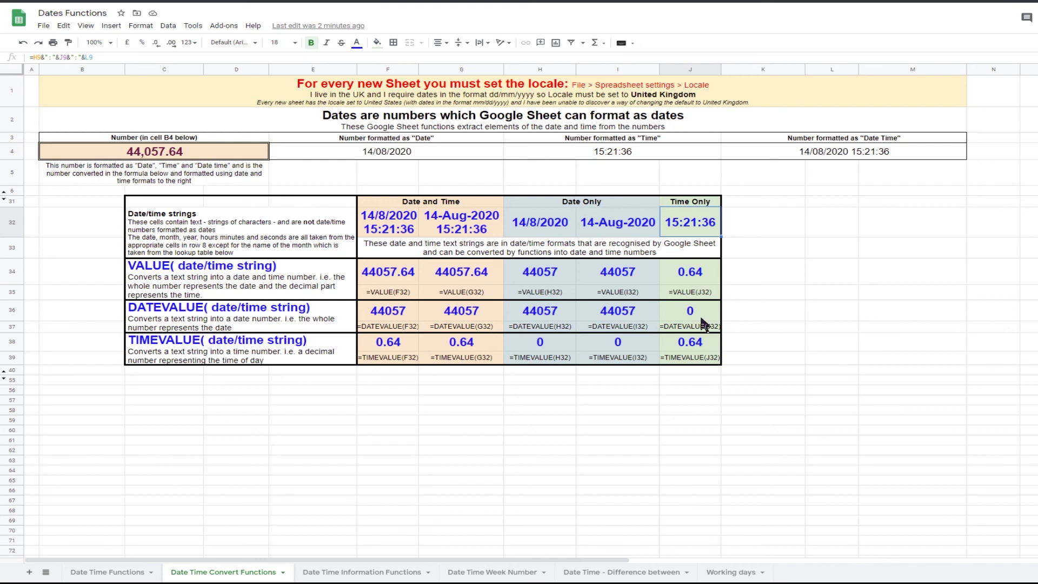
Step: Examine the TIMEVALUE row against the date and time and date-only text strings in F32 to I32
click(235, 357)
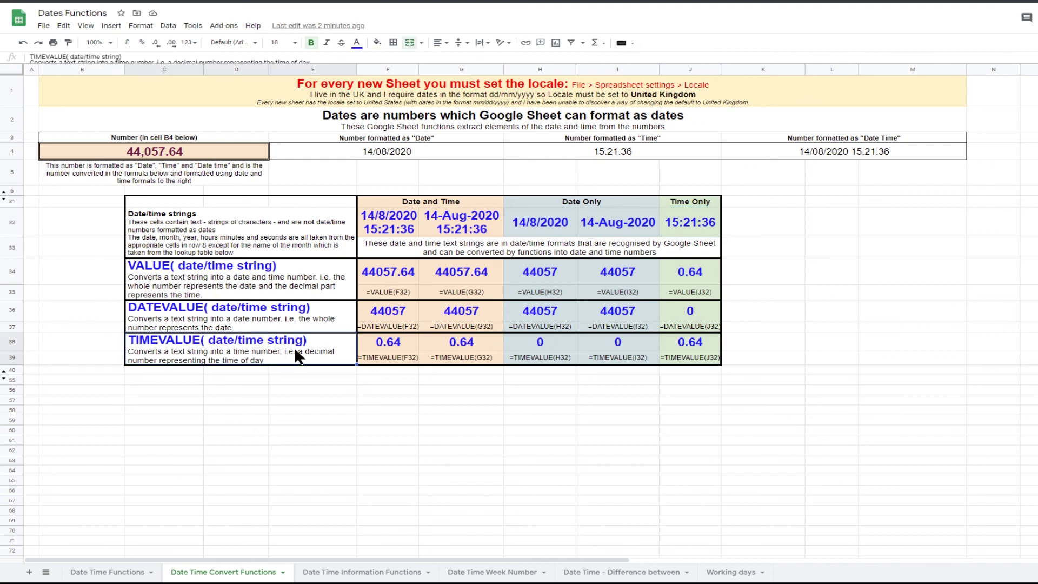
click(388, 222)
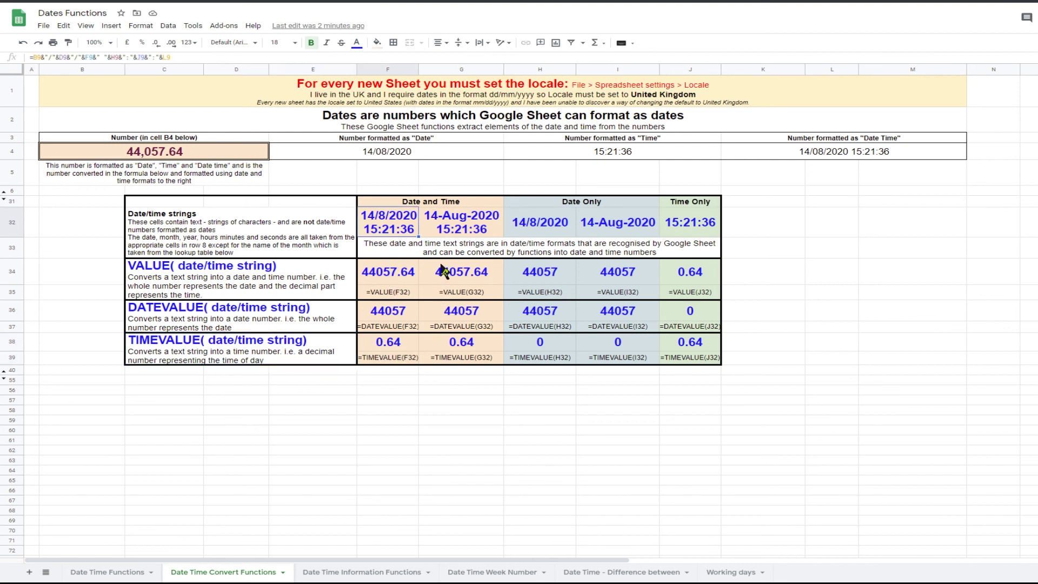
click(444, 226)
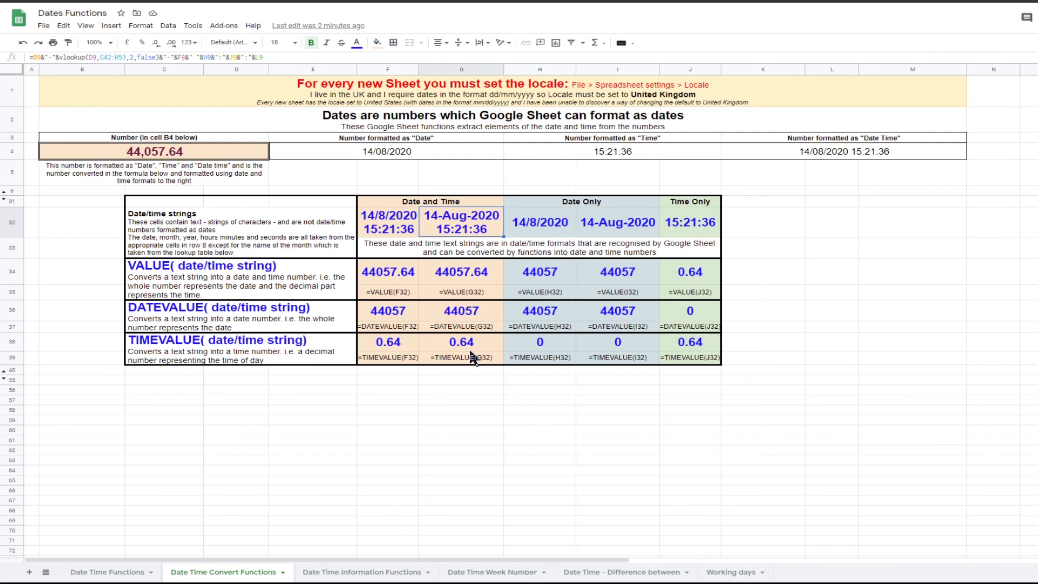
click(543, 225)
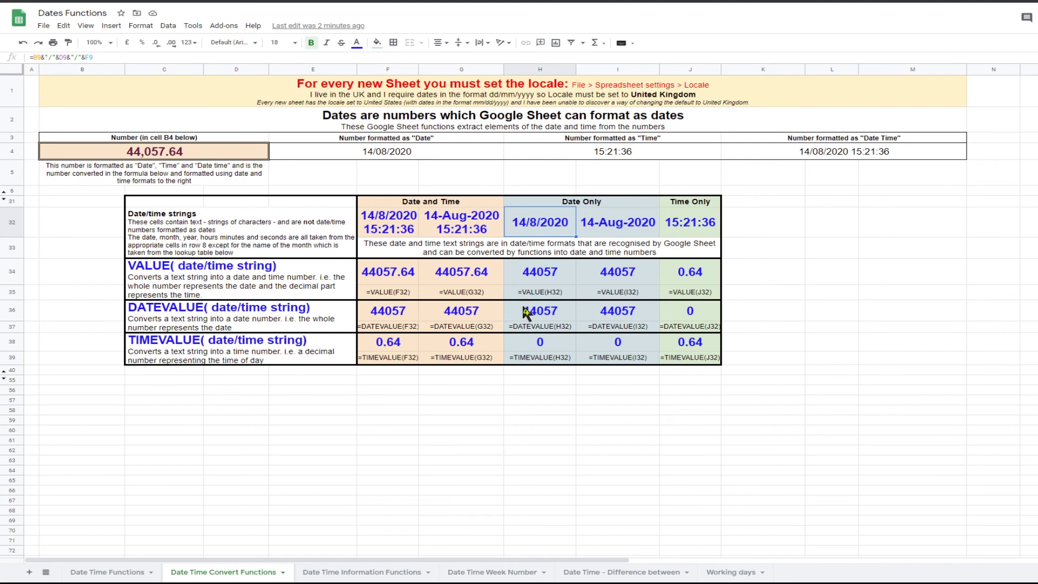
click(613, 225)
click(604, 348)
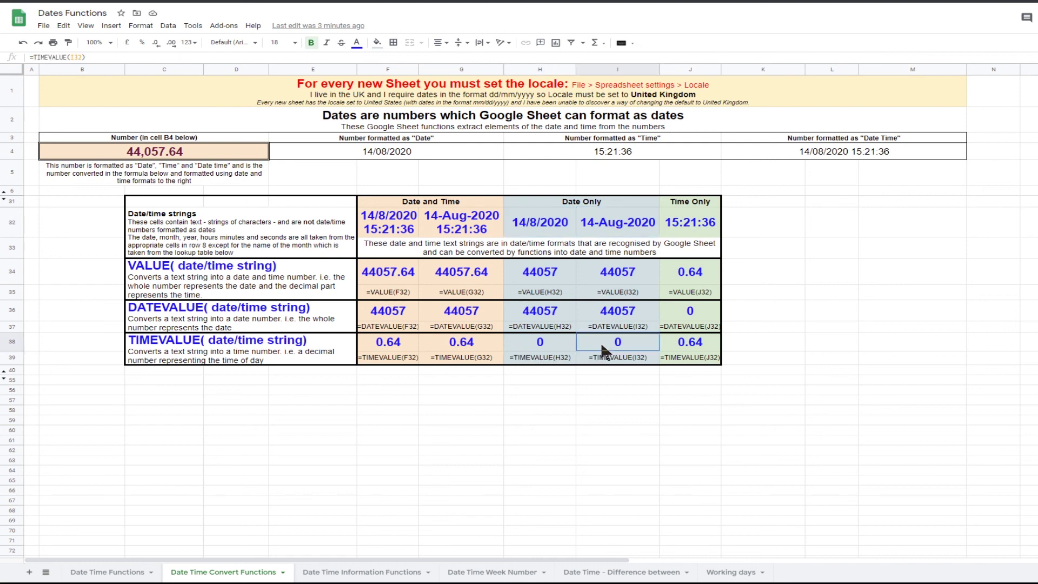